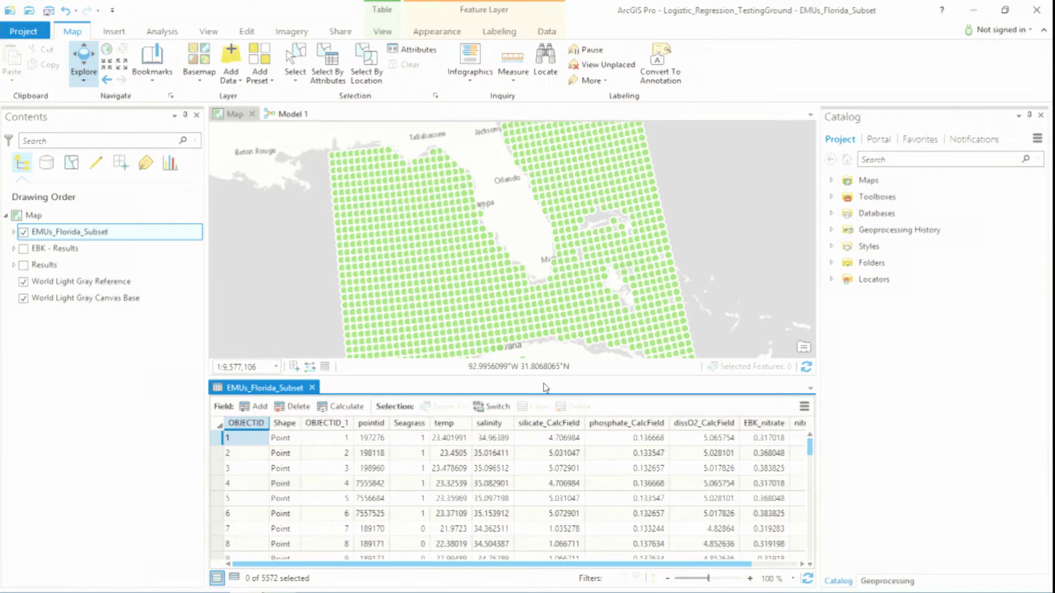
Check a salinity value in the EMUs_Florida_Subset attribute table, then close the table
mouse_move(531, 564)
left_mouse_down()
mouse_move(641, 580)
mouse_move(606, 557)
mouse_move(525, 562)
left_mouse_up()
left_click(476, 531)
left_click(312, 388)
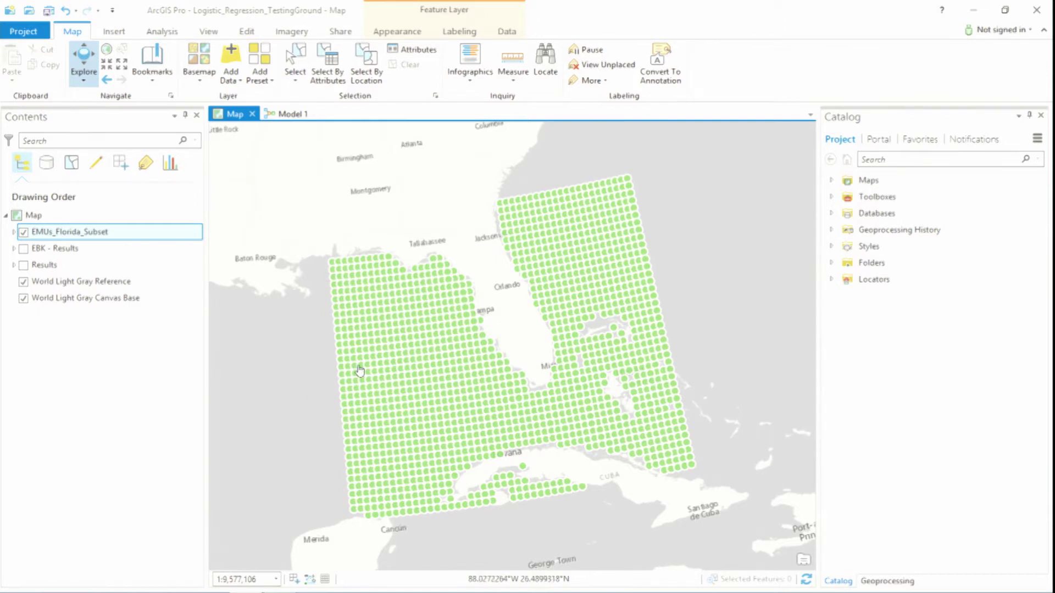
Rerun Empirical Bayesian Kriging on nitrate from Geoprocessing History to add EBK_Prediction_Surface_Nitrate_Result
left_click(833, 231)
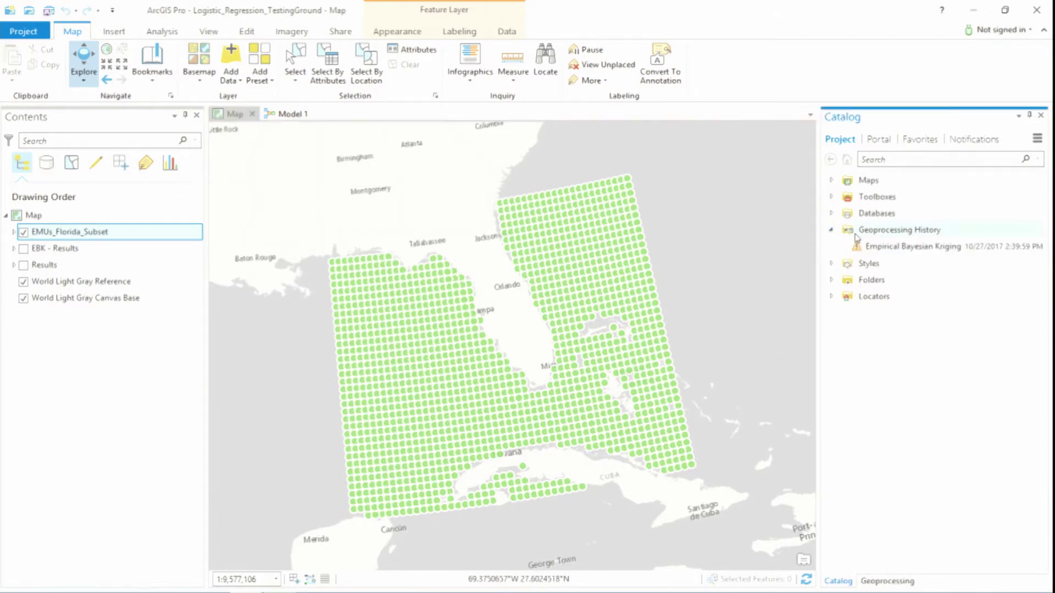
double_click(892, 250)
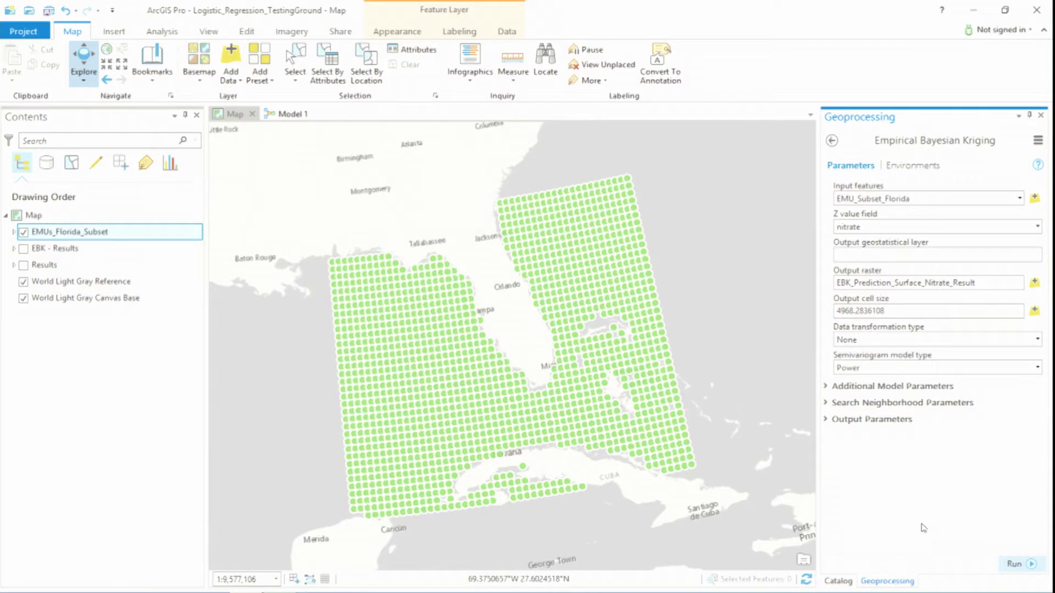
left_click(1012, 564)
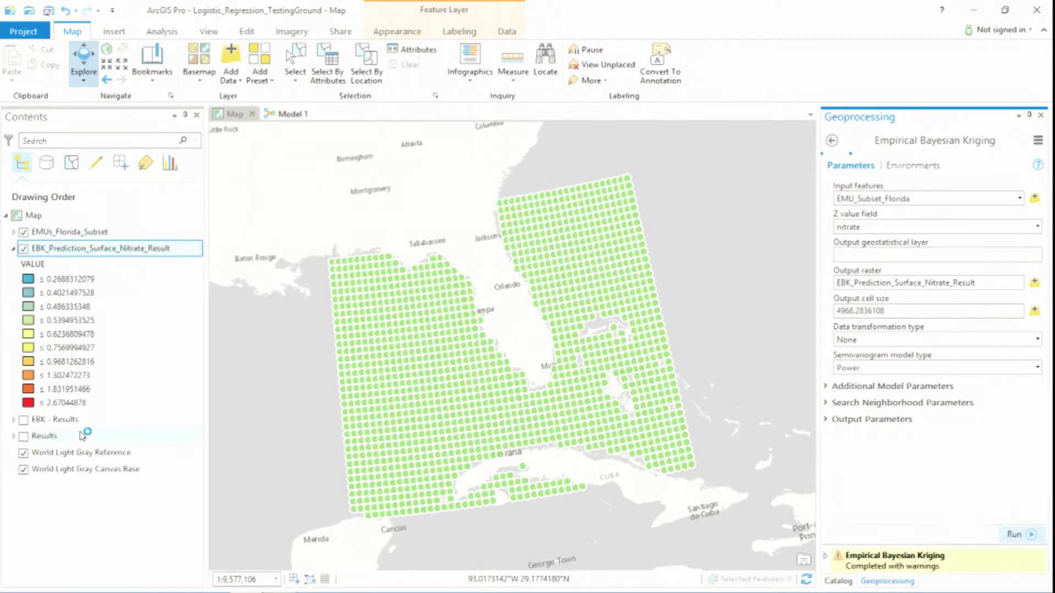
View the nitrate surface alone, then hide it and restore the EMUs_Florida_Subset points
left_click(24, 232)
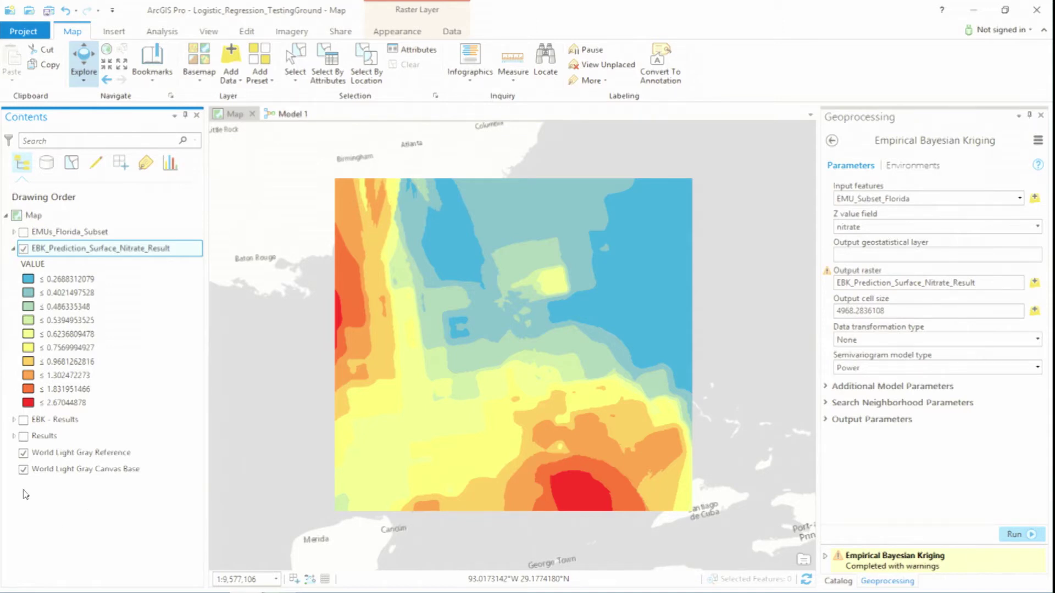
left_click(12, 250)
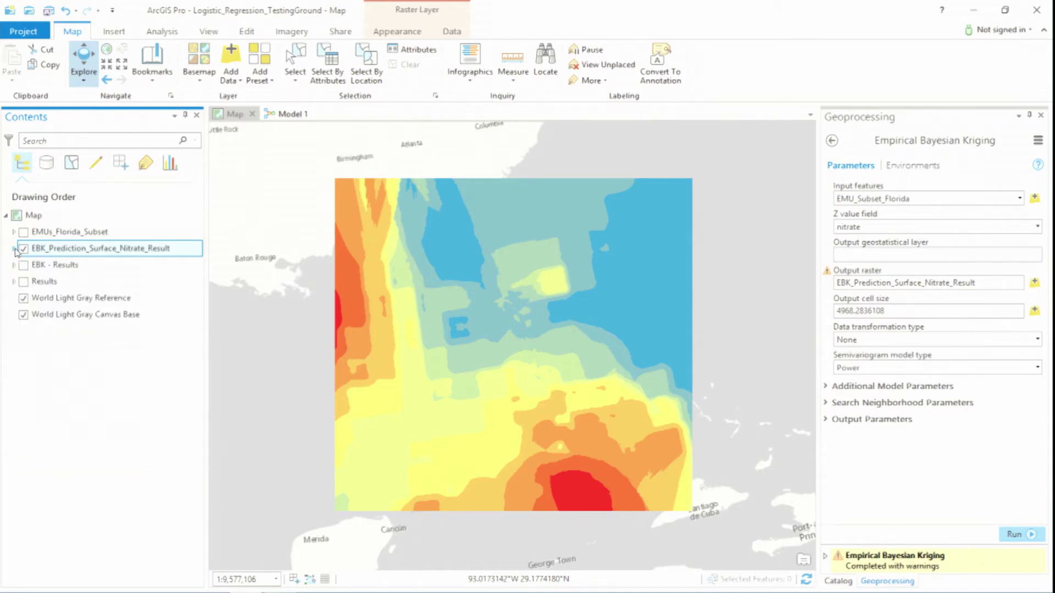
left_click(23, 232)
left_click(25, 249)
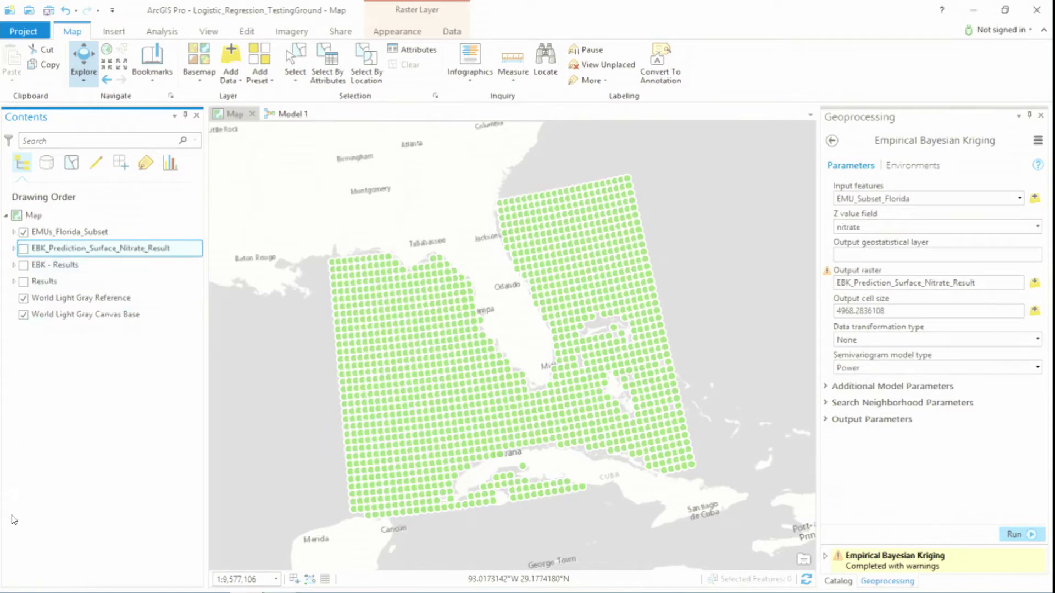
Return to the toolbox list and expand Spatial Statistics Tools > Modeling Spatial Relationships
left_click(832, 140)
scroll(894, 378, "down", 1)
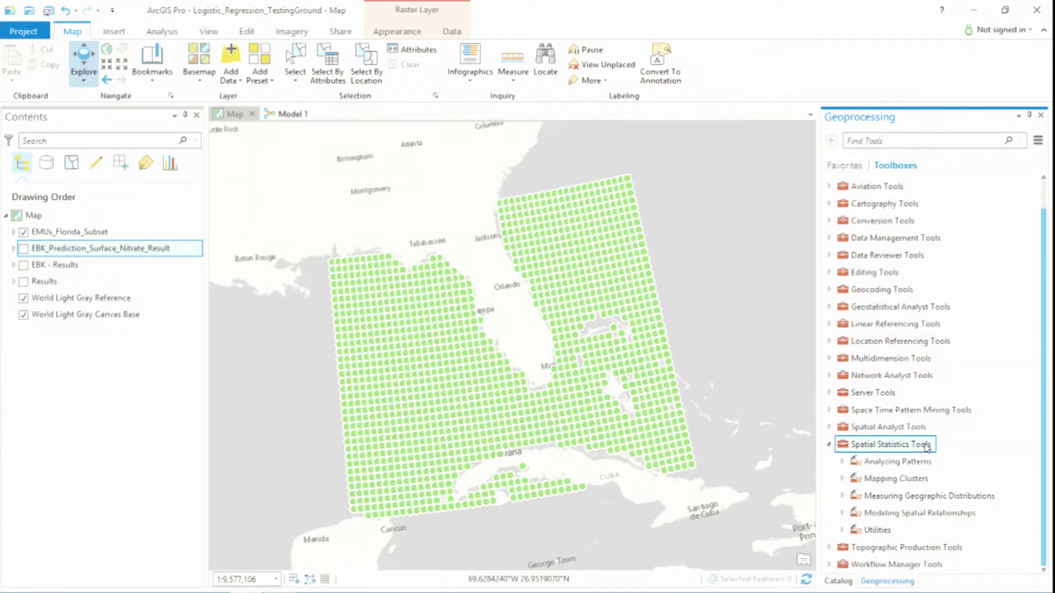
left_click(842, 513)
scroll(979, 512, "down", 2)
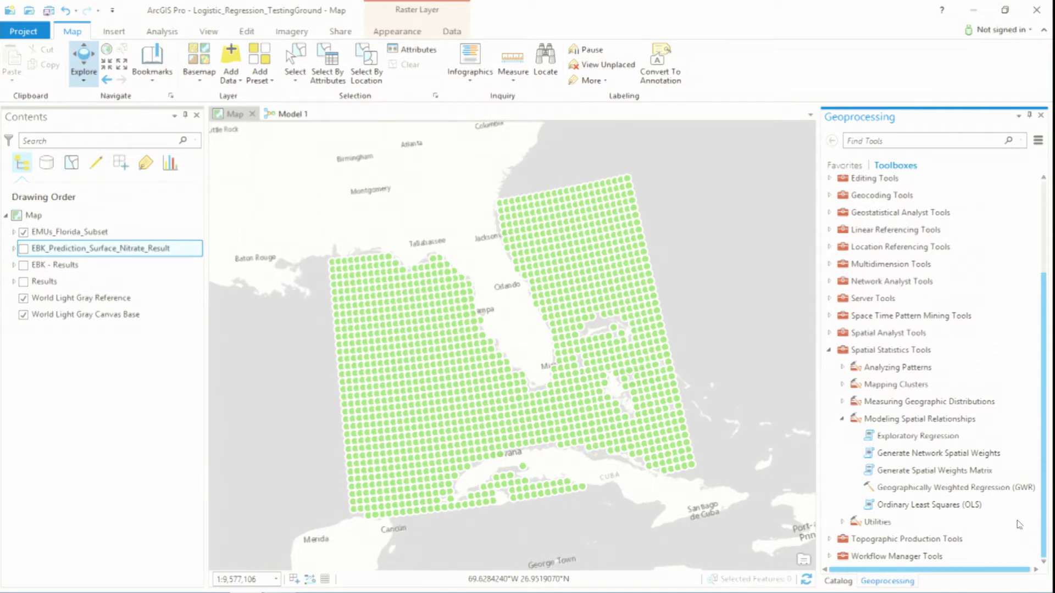
mouse_move(443, 587)
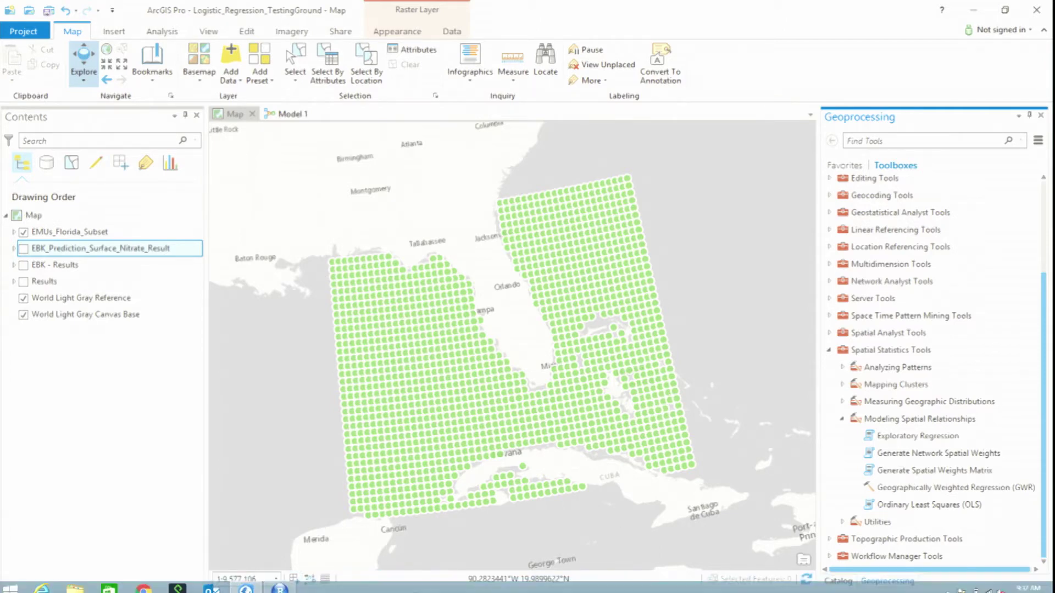
In RStudio, highlight the arc.open and arc.select data-loading lines of the R script
left_click(280, 587)
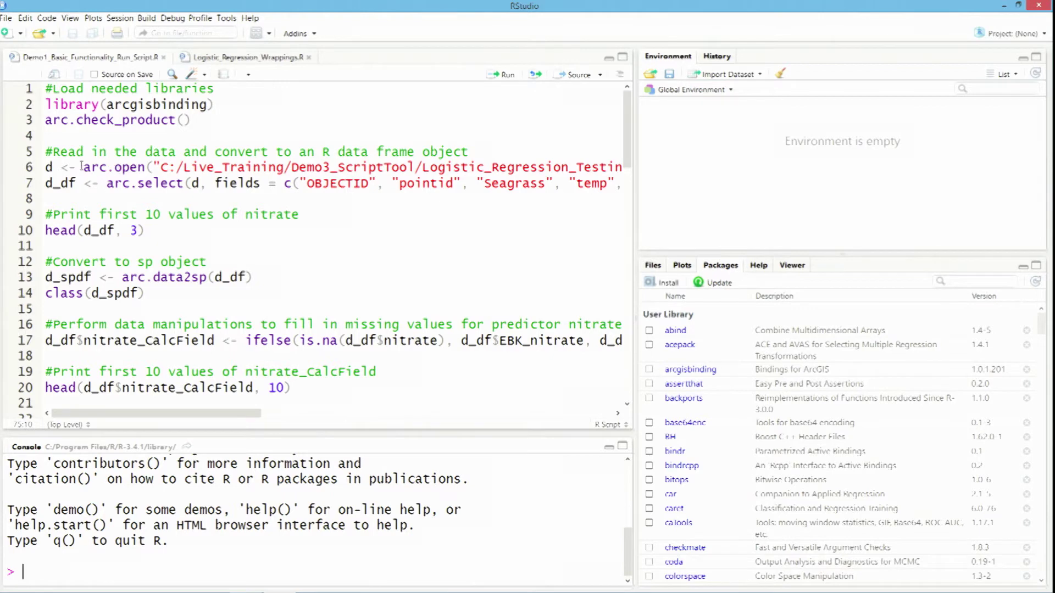
left_click_drag(84, 167, 183, 185)
left_click(184, 185)
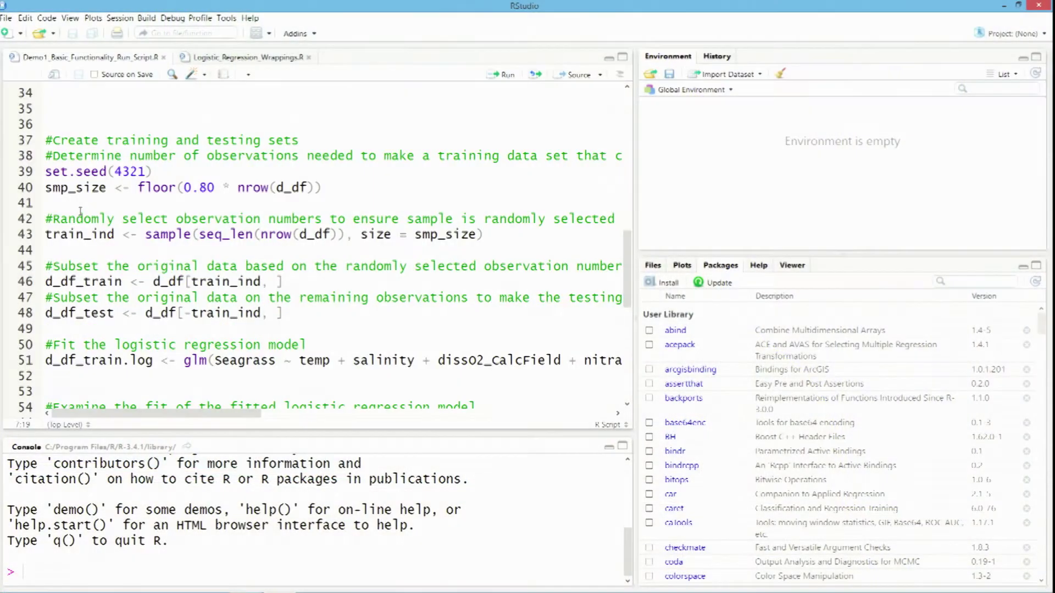
Point out the glm model-fitting line 51 and the arc.write results line, then scroll back up
scroll(80, 212, "down", 1)
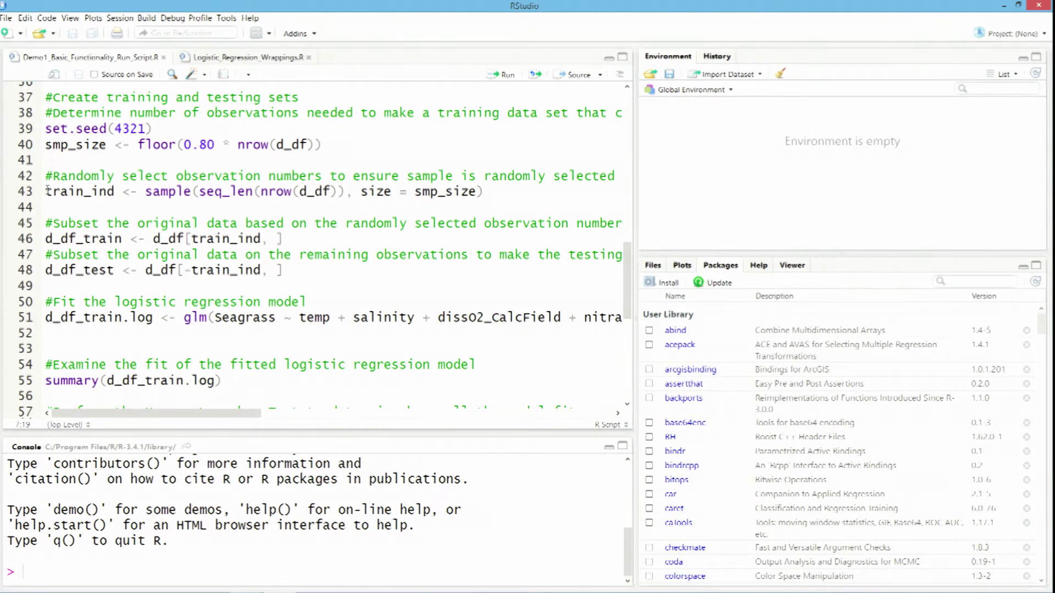
left_click(45, 318)
scroll(43, 312, "down", 5)
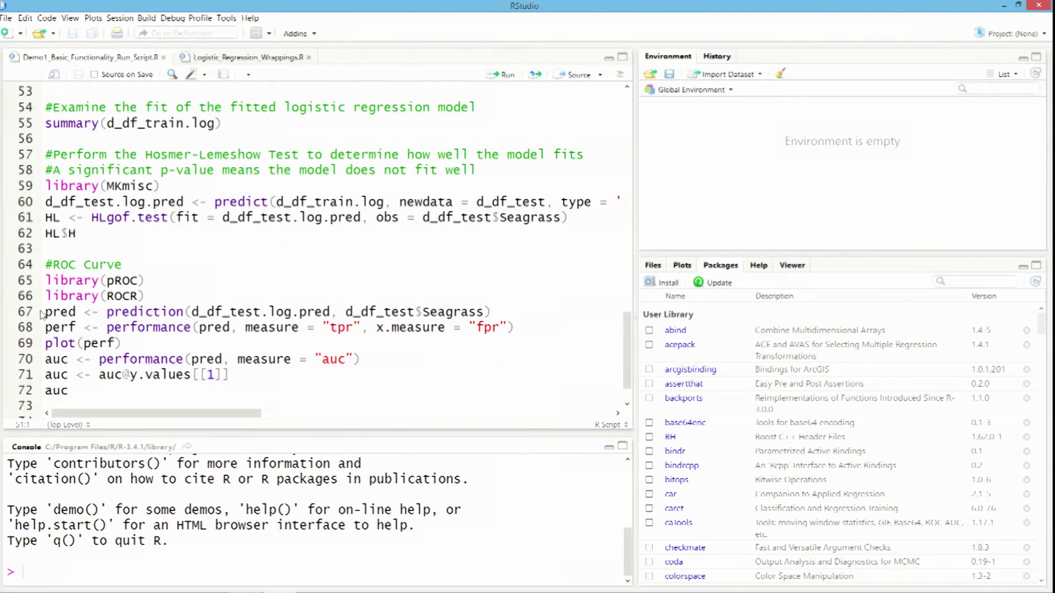
scroll(41, 313, "down", 1)
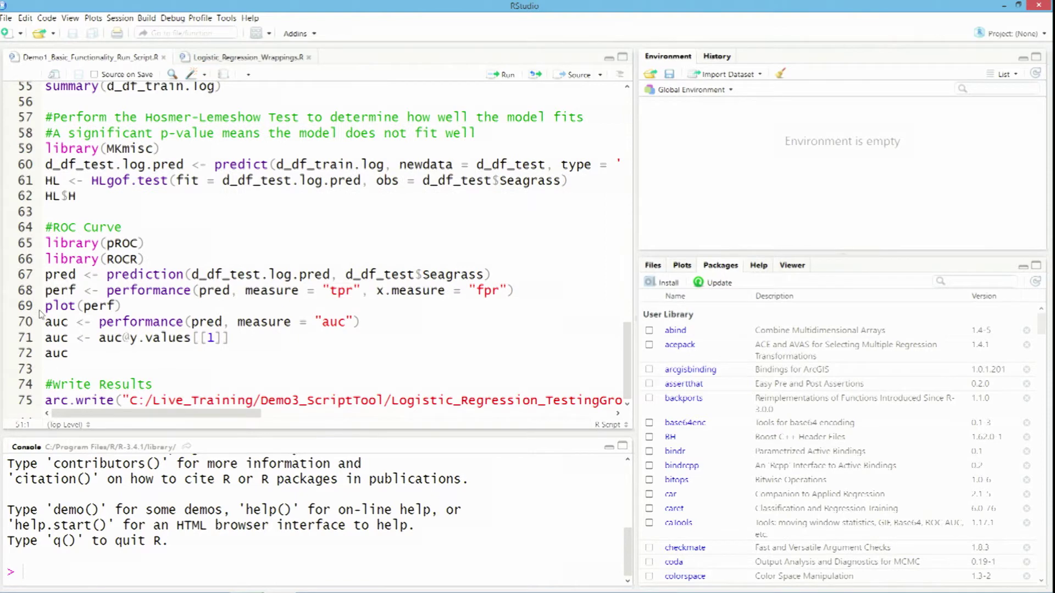
left_click(114, 400)
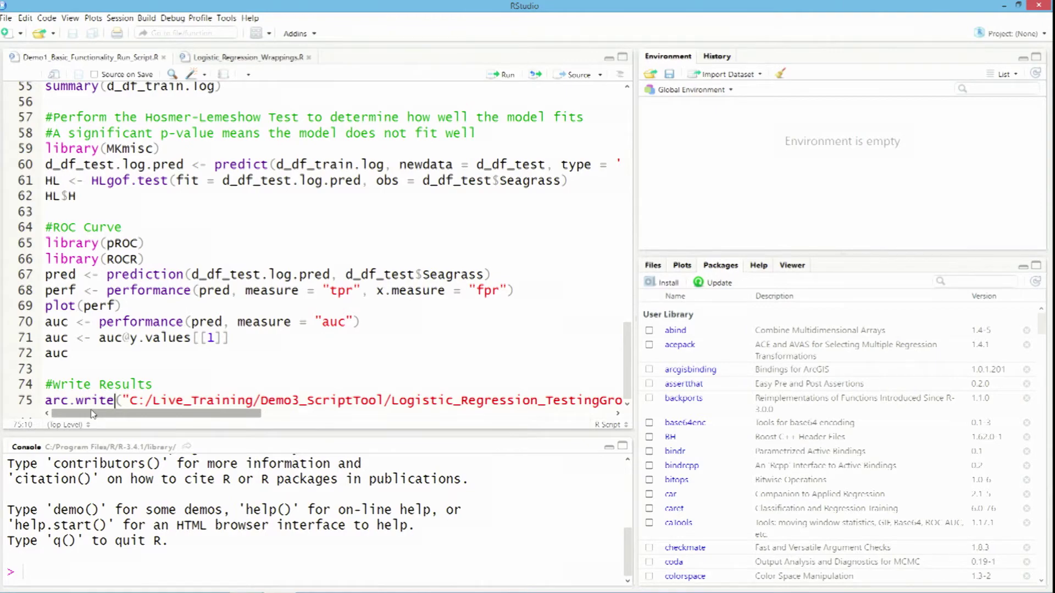
scroll(144, 322, "up", 3)
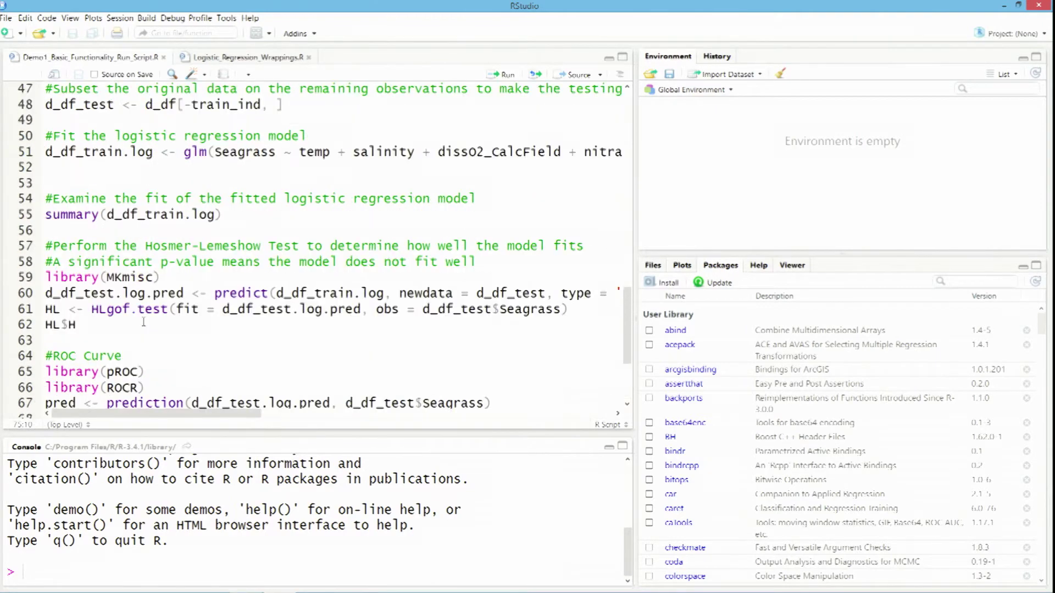
scroll(144, 322, "up", 9)
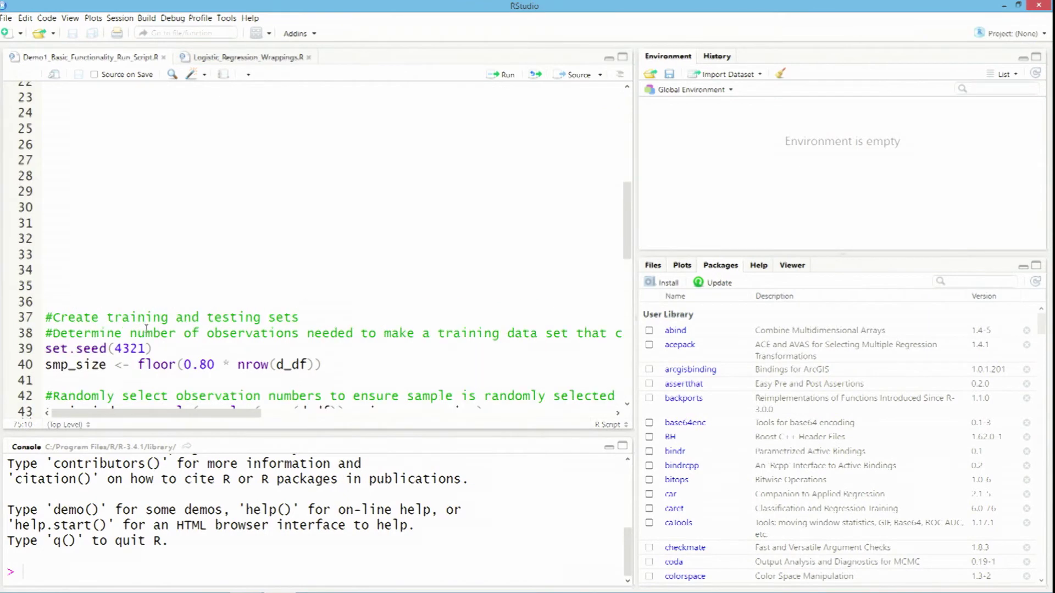
scroll(146, 328, "up", 6)
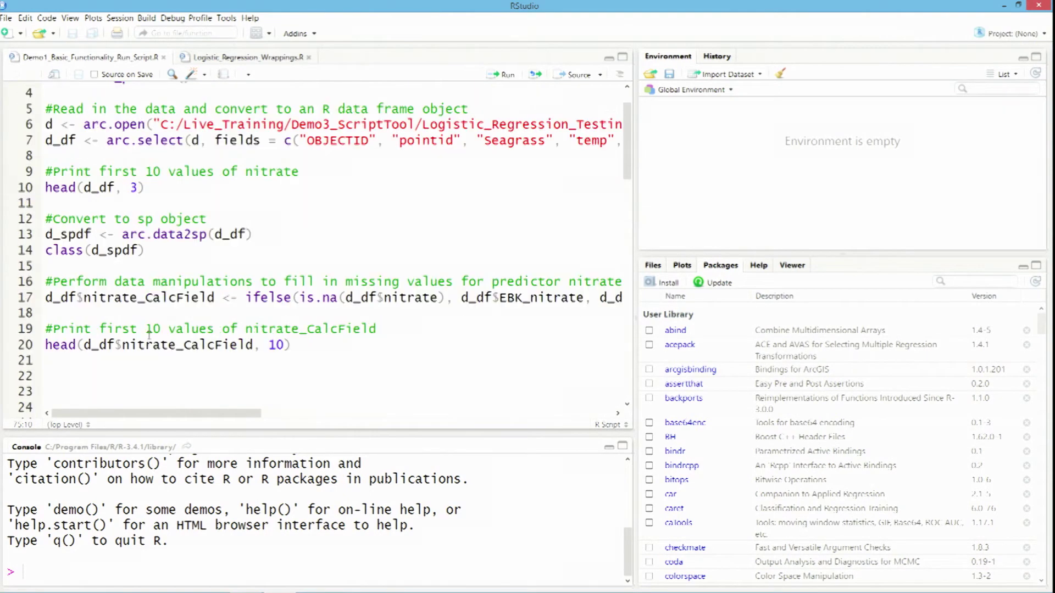
scroll(149, 334, "up", 1)
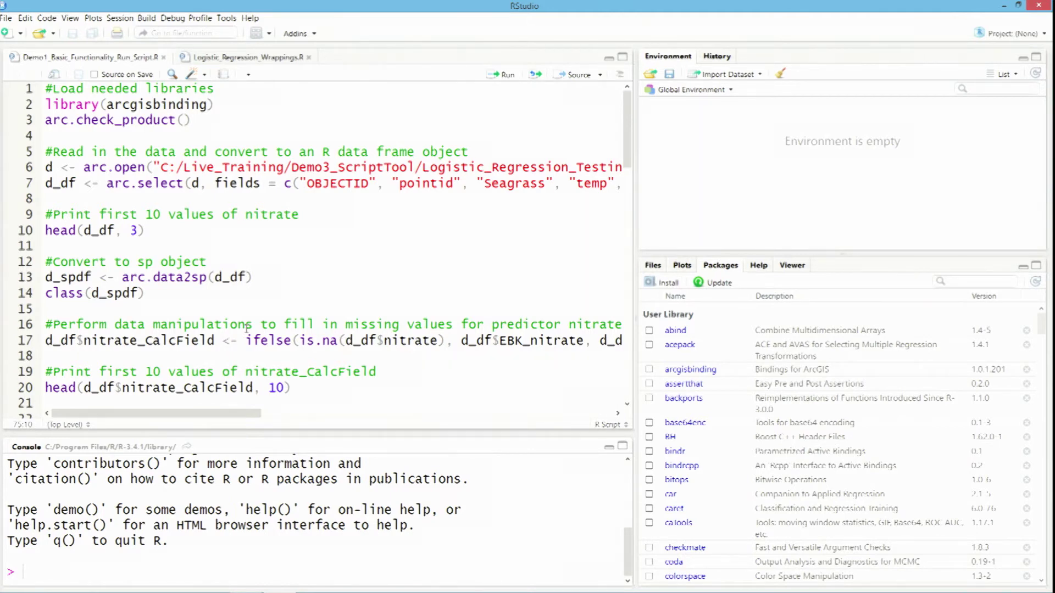
Open the Logistic Regression script tool from the R-ArcGIS Bridge Live Training Seminar toolbox
left_click(250, 582)
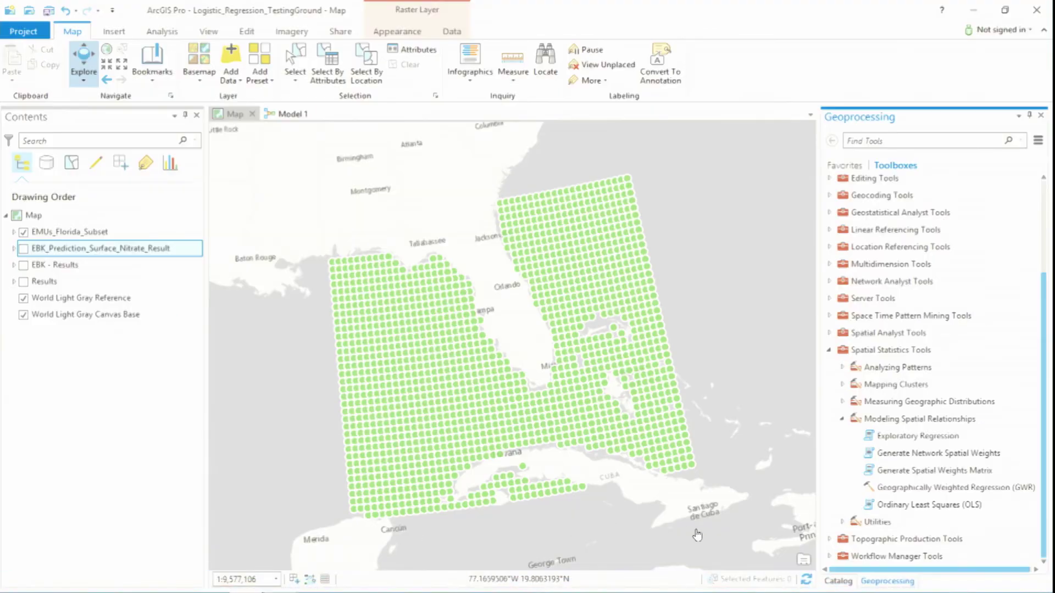
left_click(838, 580)
left_click(831, 230)
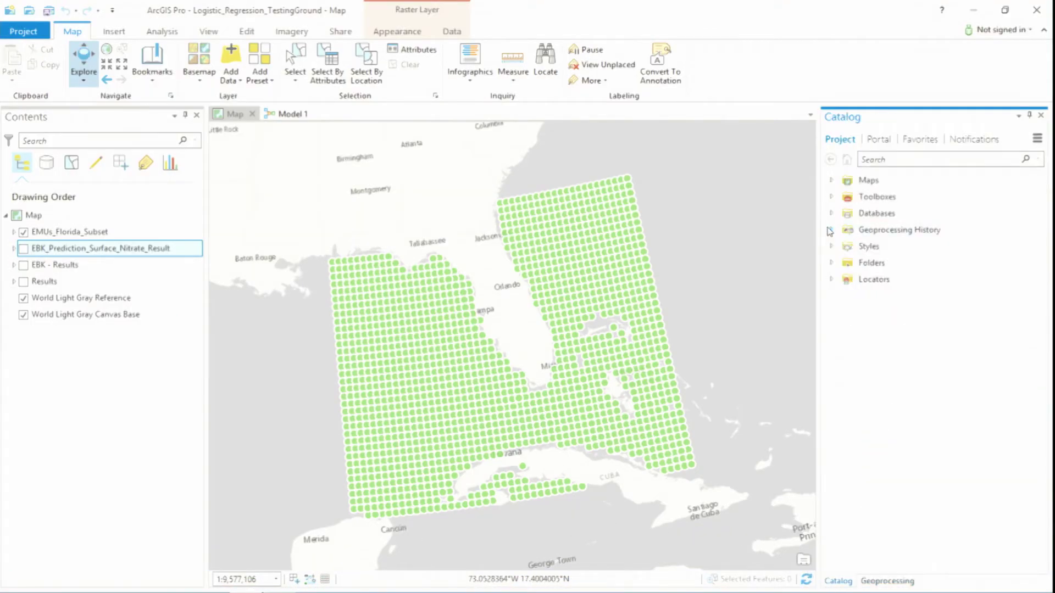
left_click(831, 197)
left_click(843, 230)
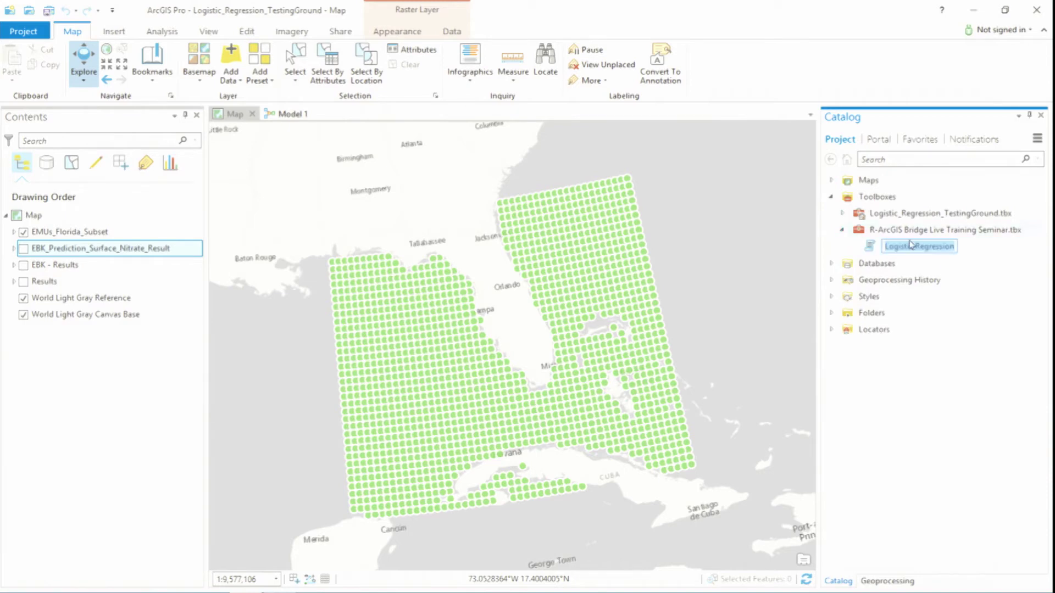
left_click(939, 248)
double_click(940, 248)
double_click(963, 248)
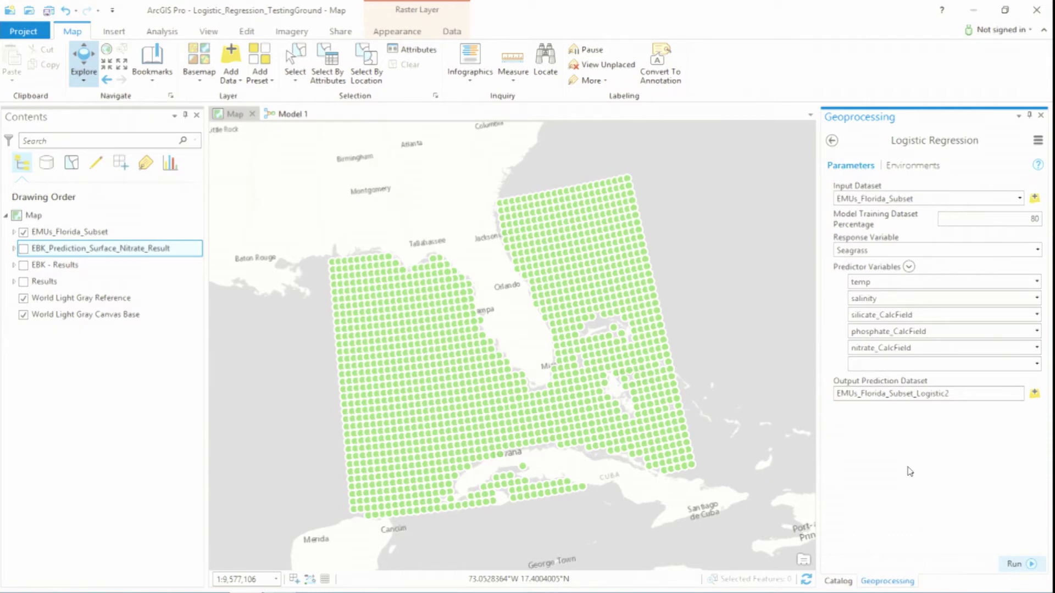
Set Input Dataset to EMUs_Florida_Subset, keep 80% training data, and choose Seagrass as response
left_click(1019, 199)
left_click(1014, 212)
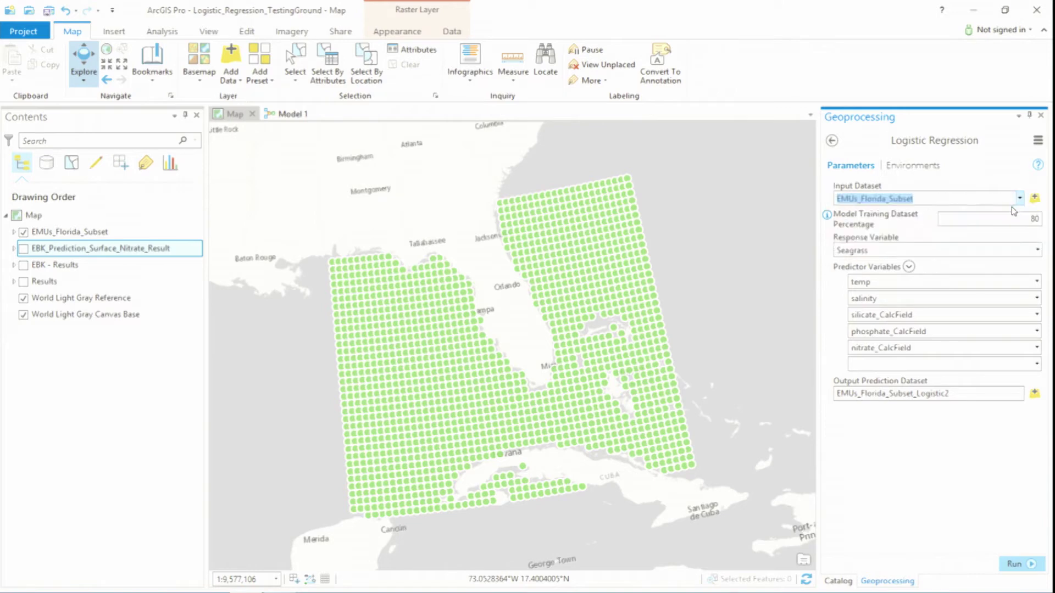
left_click(1015, 217)
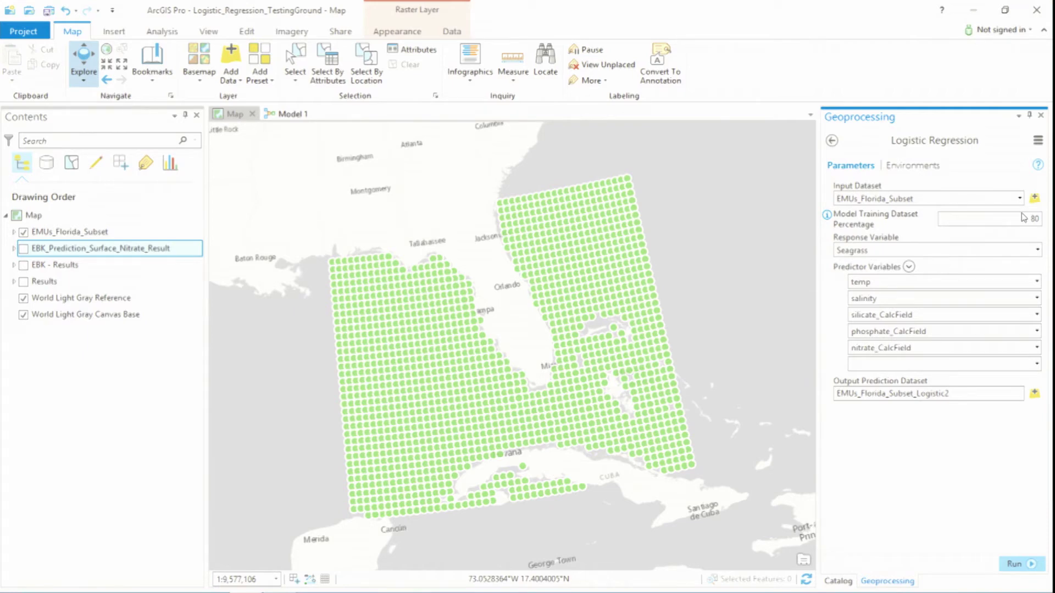
left_click(1037, 250)
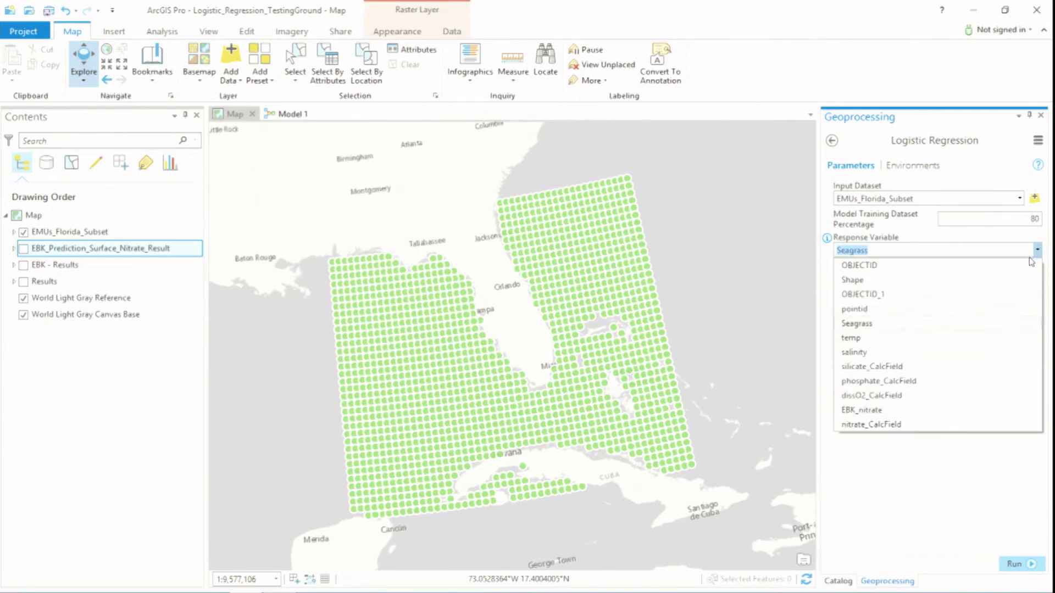
left_click(1014, 323)
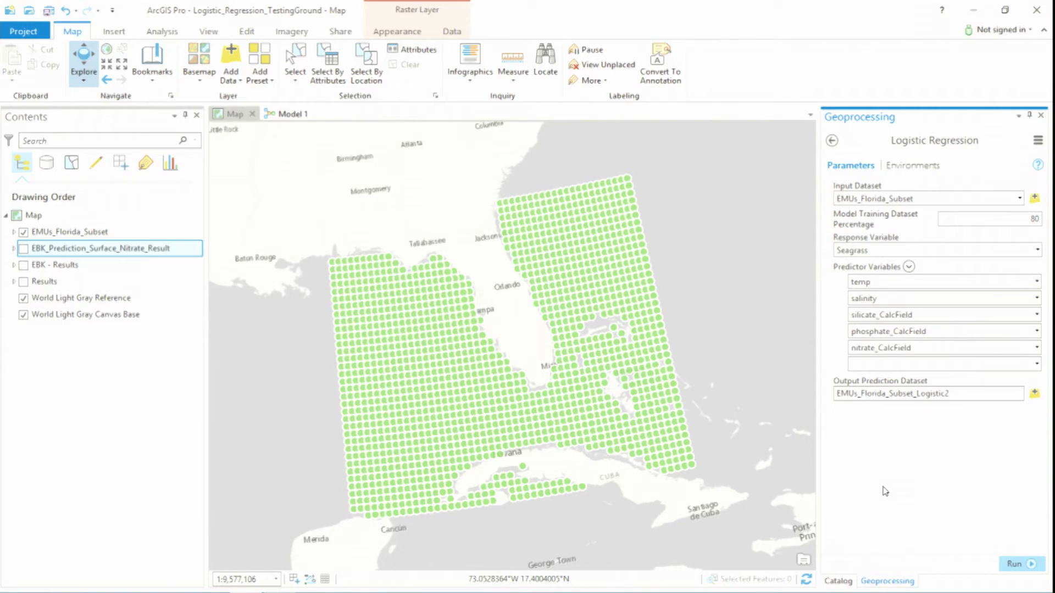
Open Model 1 and zoom and pan to inspect Logistic Regression feeding Kernel Interpolation With Barriers
left_click(290, 115)
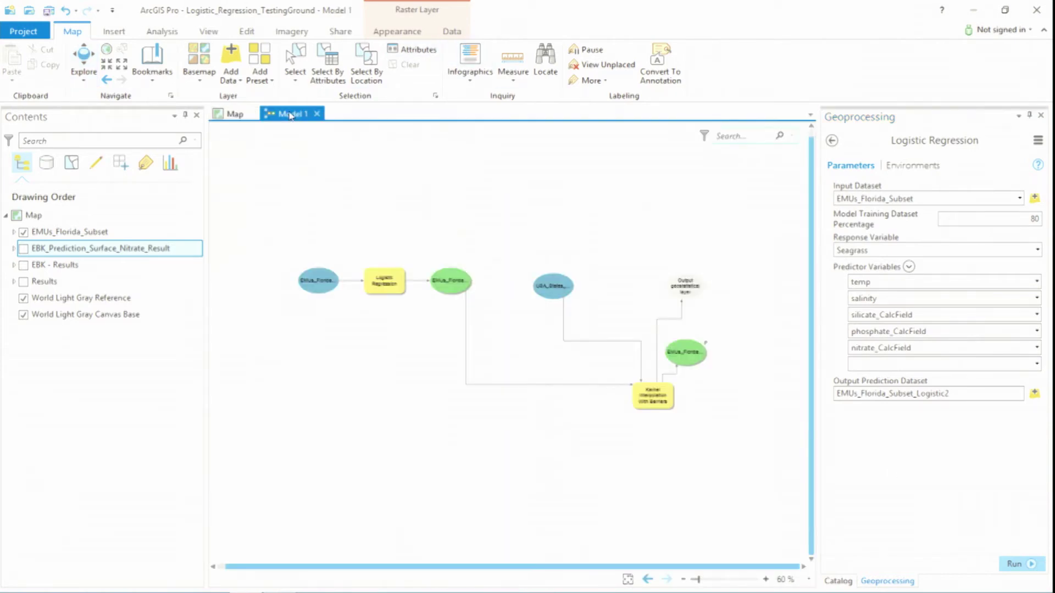
scroll(379, 360, "up", 1)
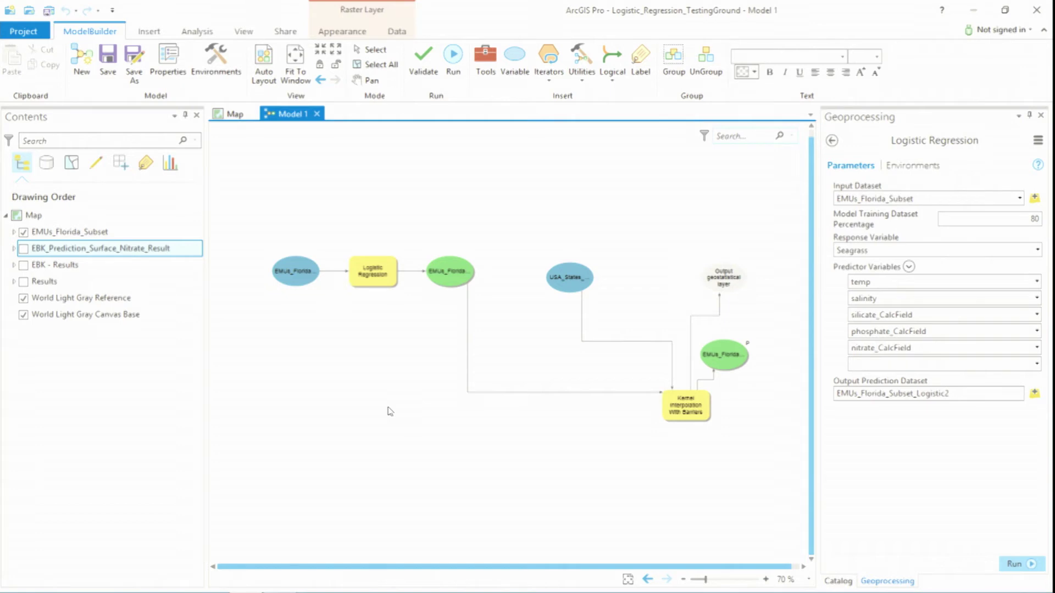
scroll(416, 355, "up", 2)
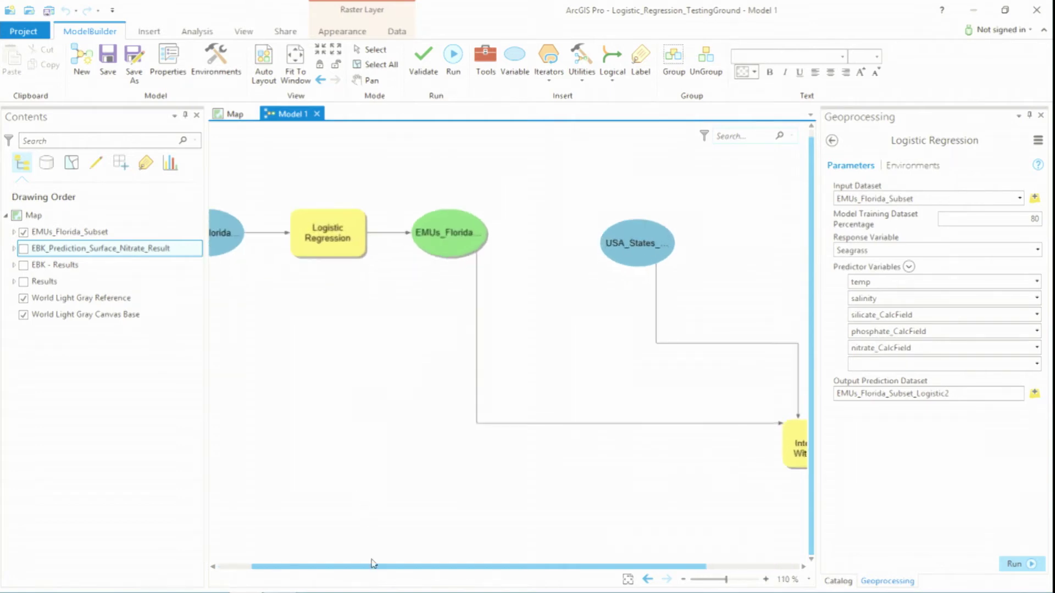
scroll(374, 574, "left", 2)
scroll(363, 404, "up", 3)
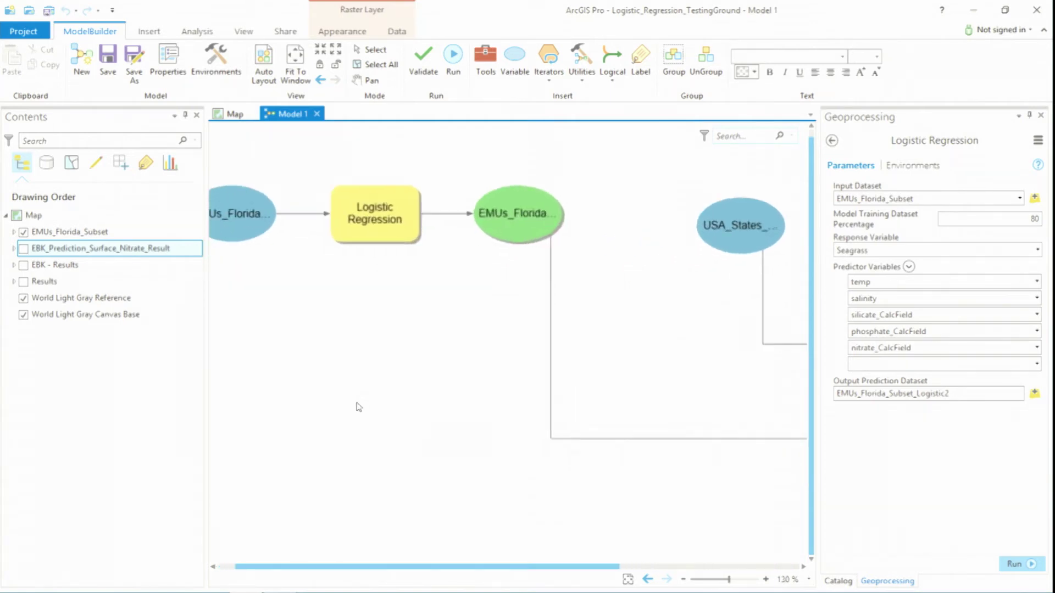
scroll(363, 567, "left", 1)
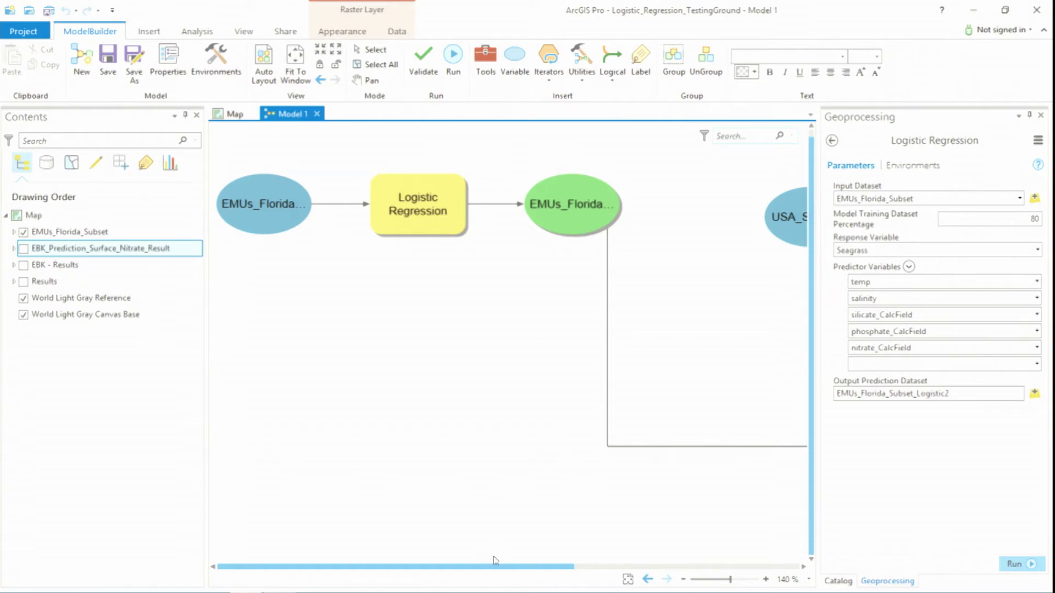
left_click_drag(492, 566, 718, 566)
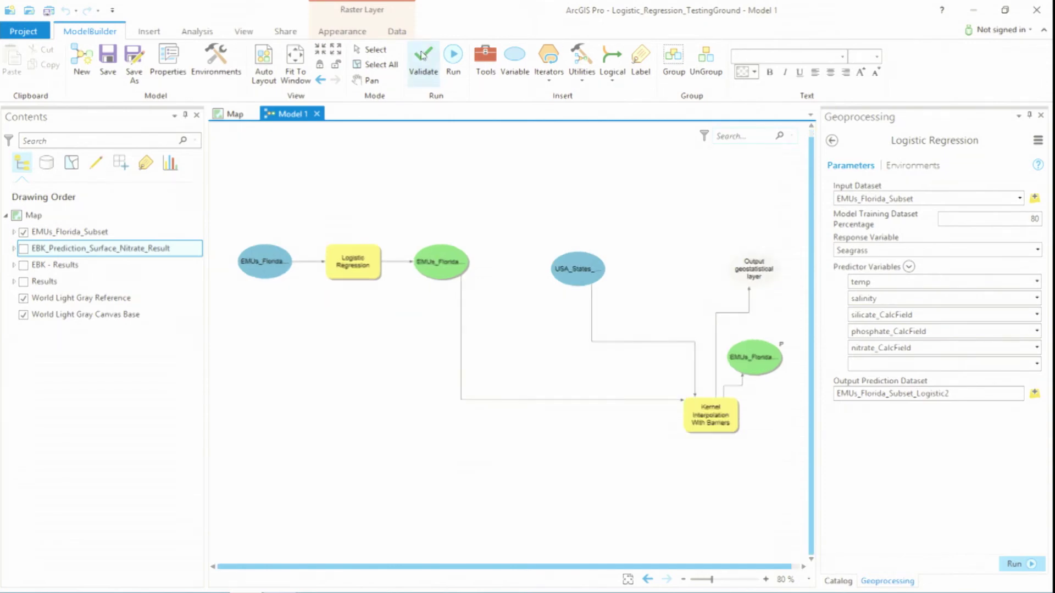
Run Model 1, close the ROC plot, and review the regression summary, goodness of fit and elapsed time
left_click(453, 57)
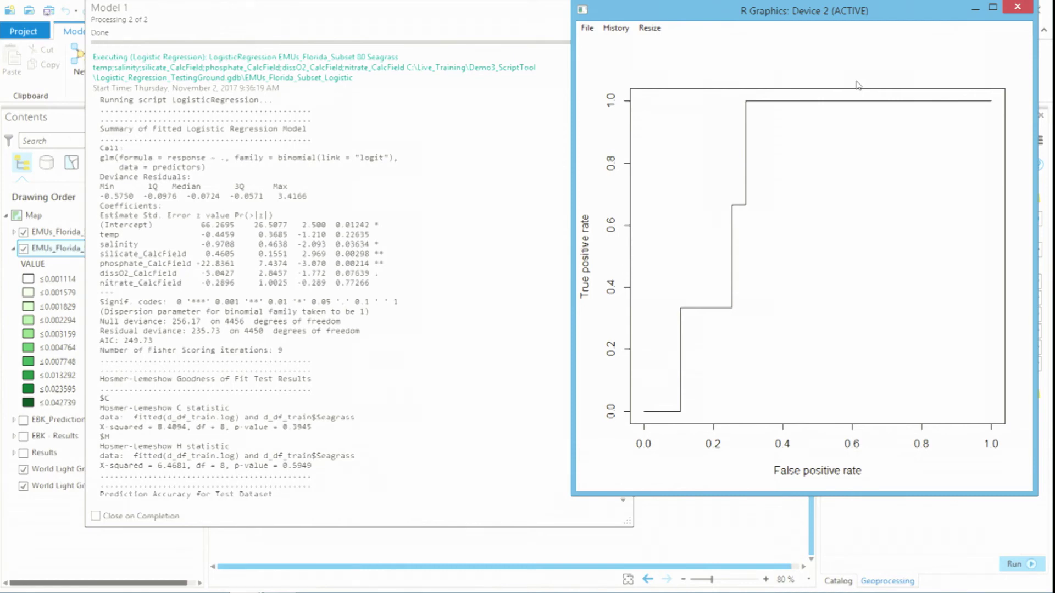
left_click(1017, 7)
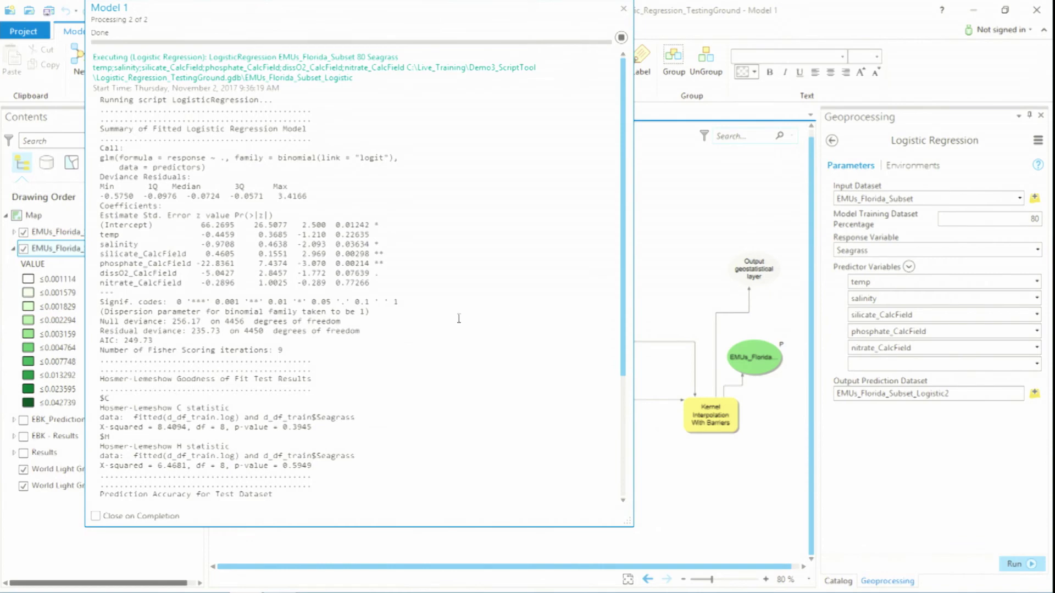
left_click_drag(98, 128, 318, 133)
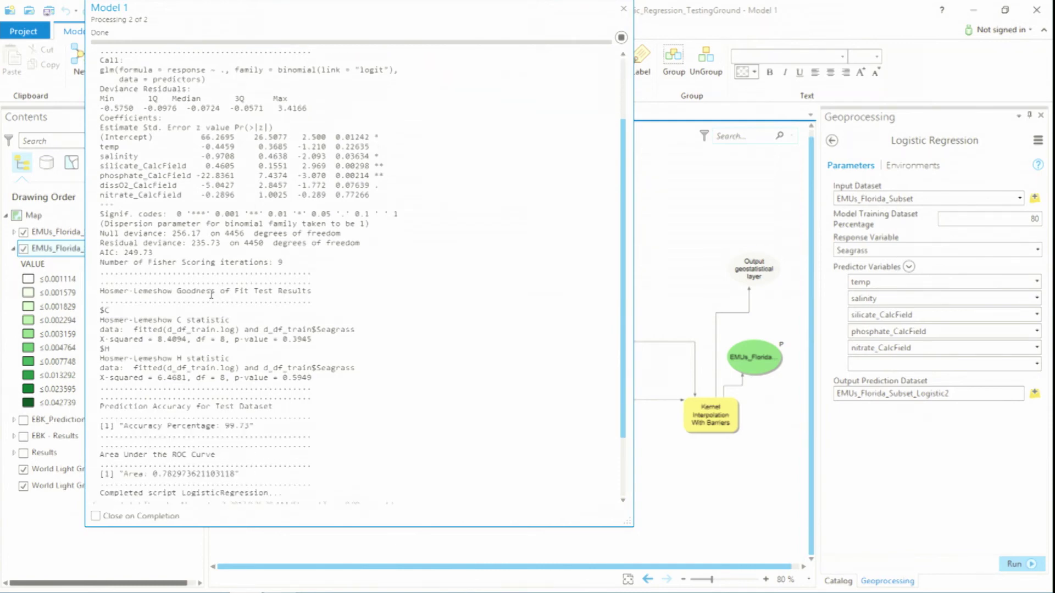
left_click_drag(176, 288, 327, 301)
left_click(328, 296)
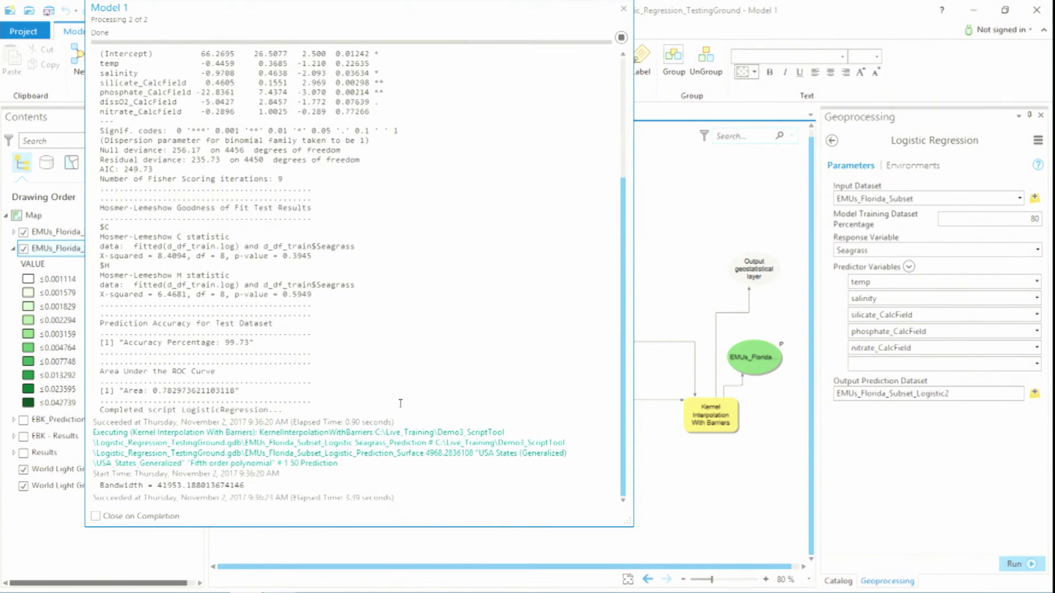
left_click_drag(406, 417, 289, 422)
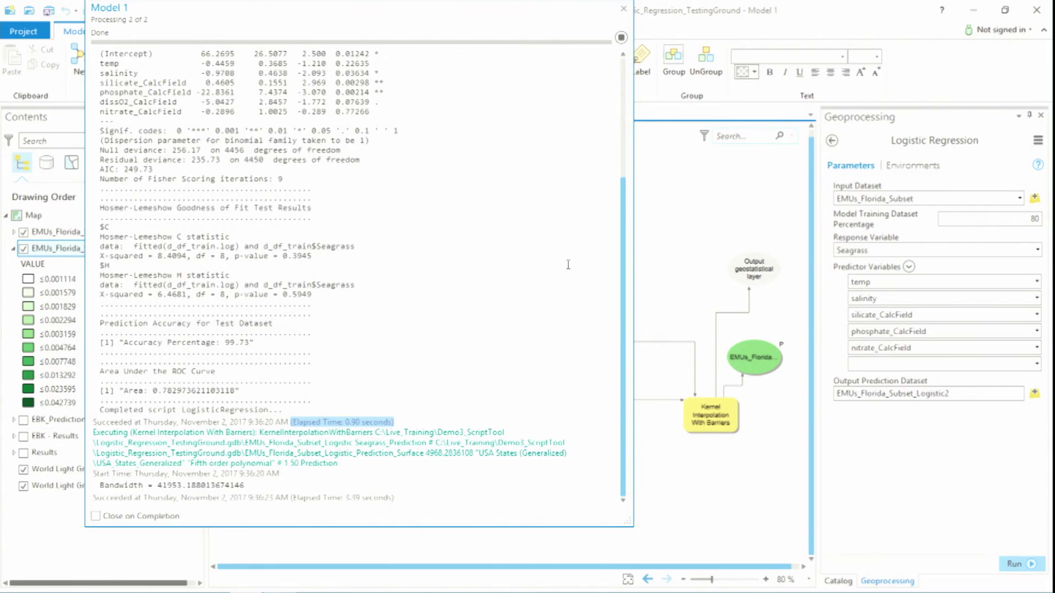
key("alt+Tab")
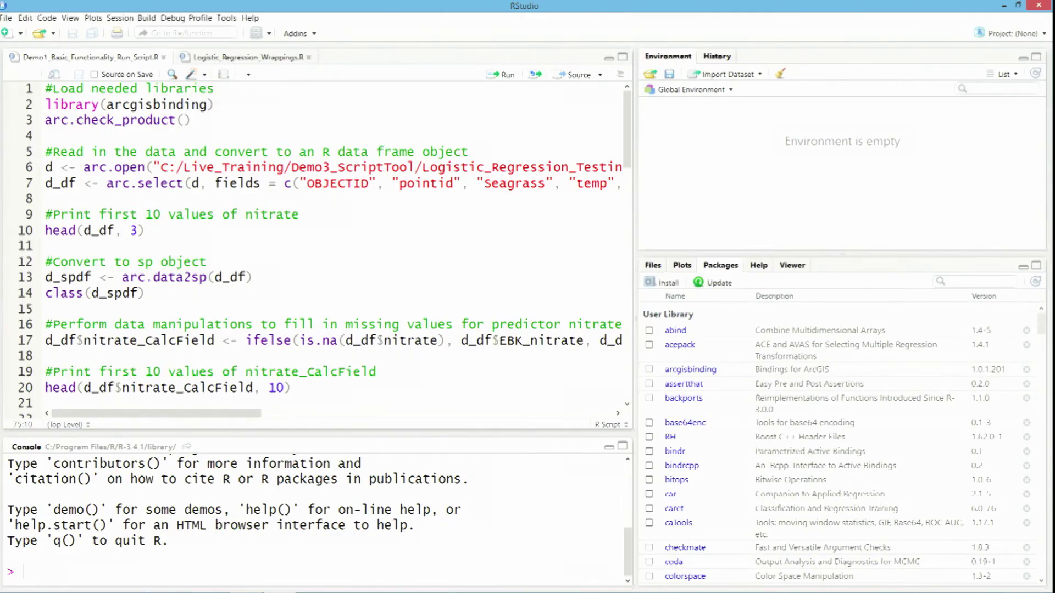
left_click(246, 582)
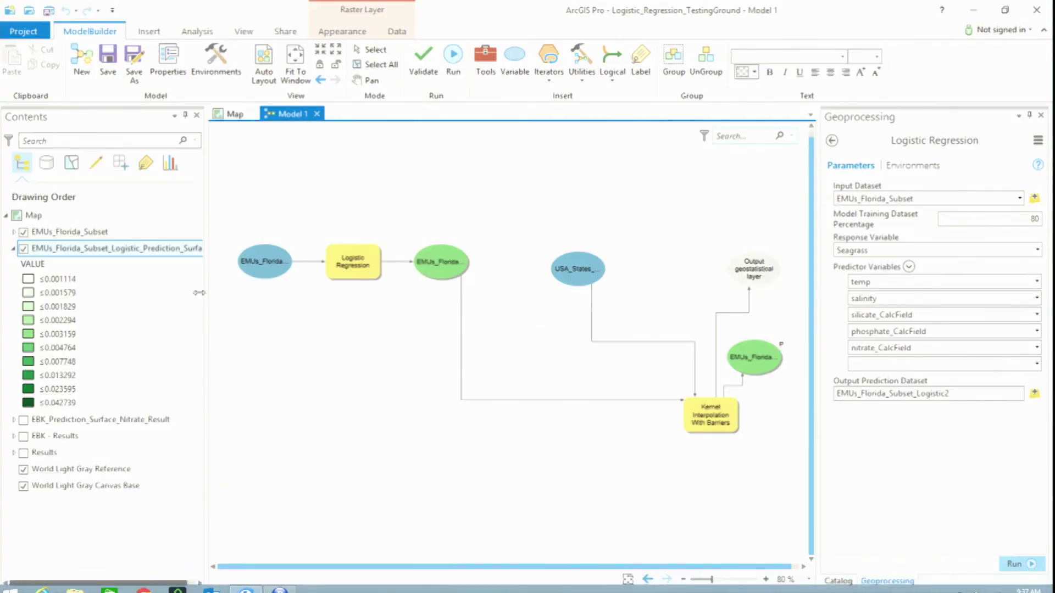
Hide the EMUs_Florida_Subset points and switch the basemap to World Imagery under the prediction surface
left_click(23, 232)
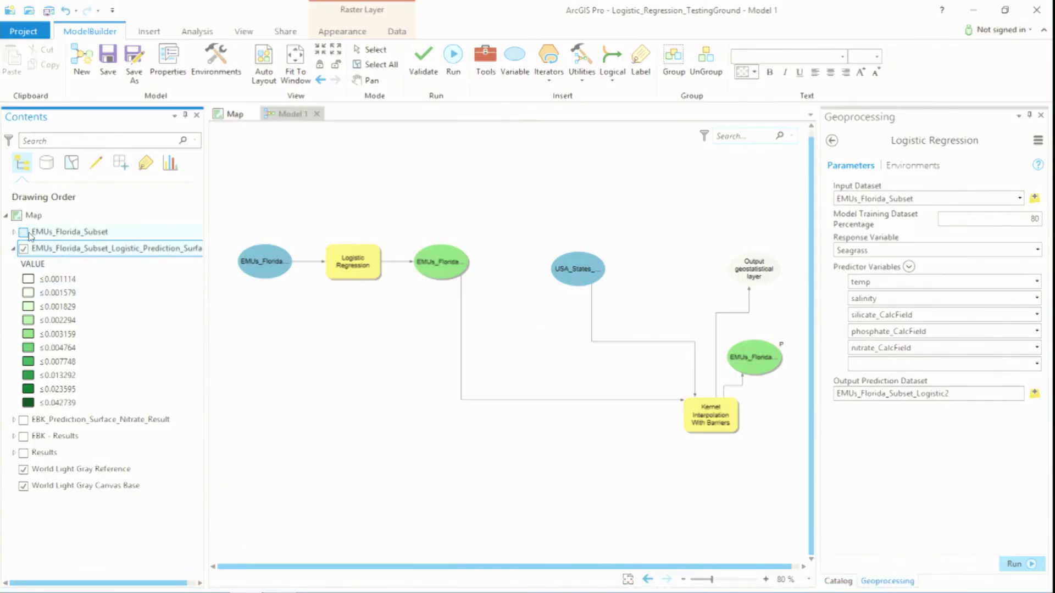
left_click(234, 114)
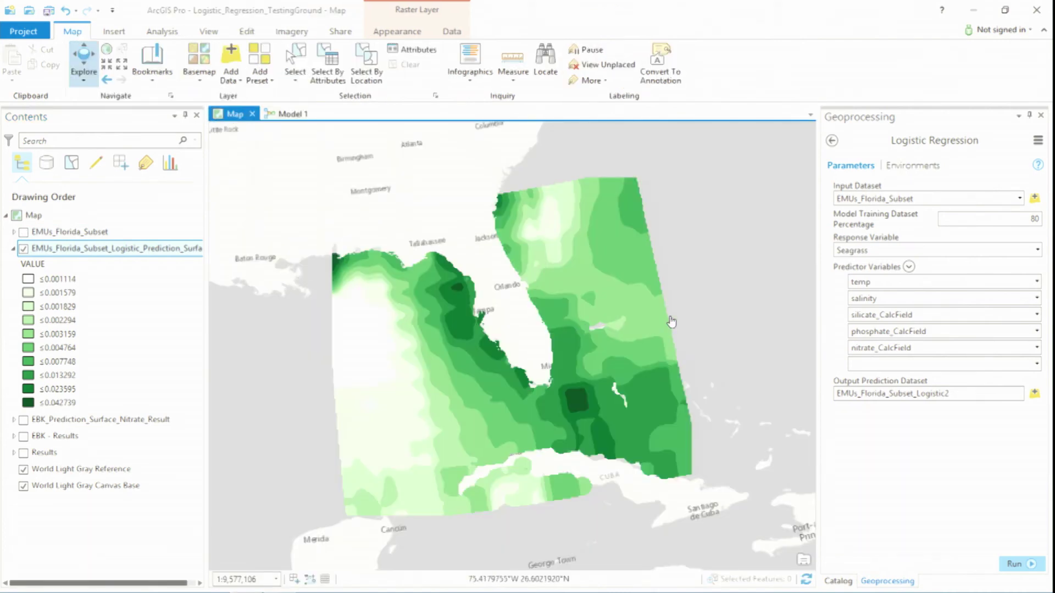
left_click(200, 63)
left_click(231, 118)
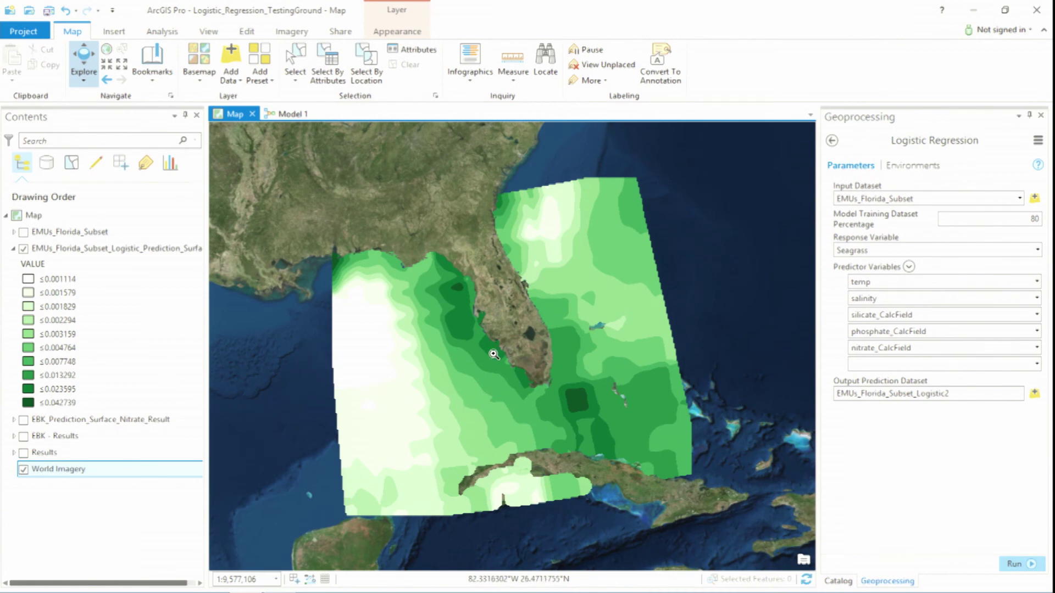
Zoom to the west coast, hide the prediction surface, and pan to the coastal channels
scroll(496, 347, "up", 10)
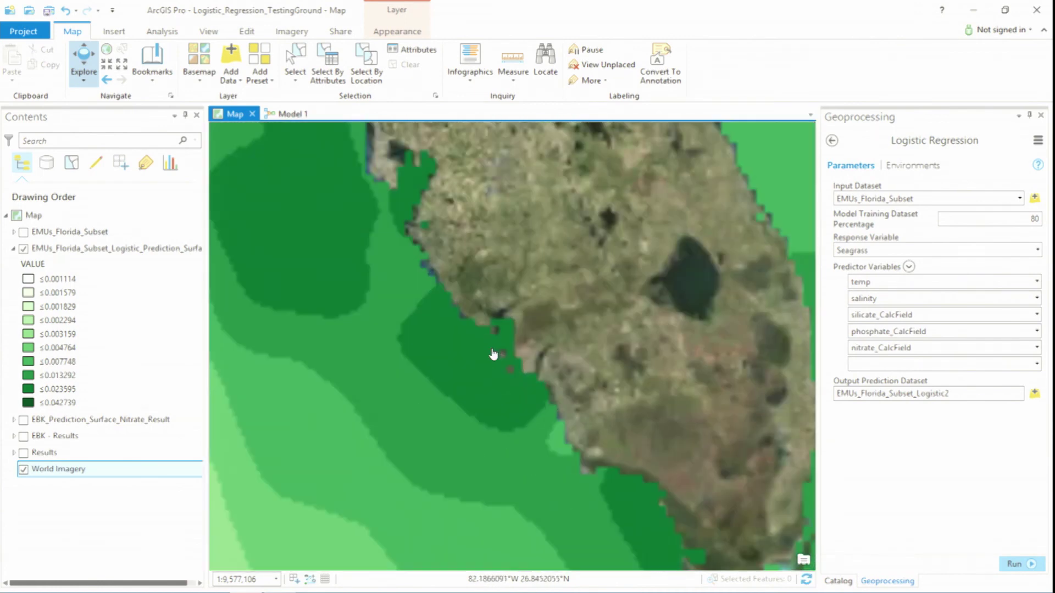
left_click(23, 249)
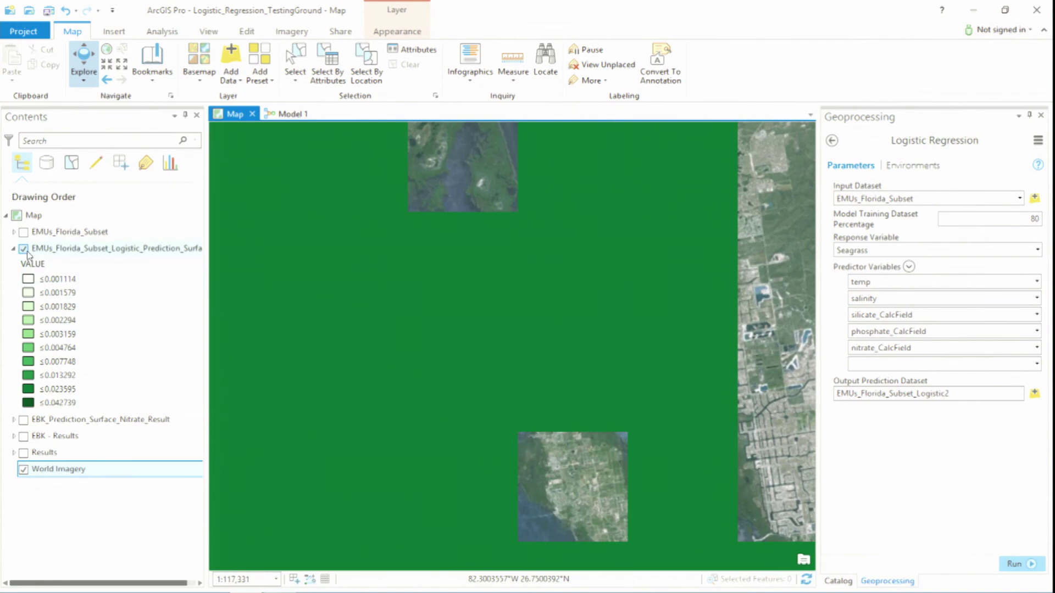
scroll(468, 463, "up", 3)
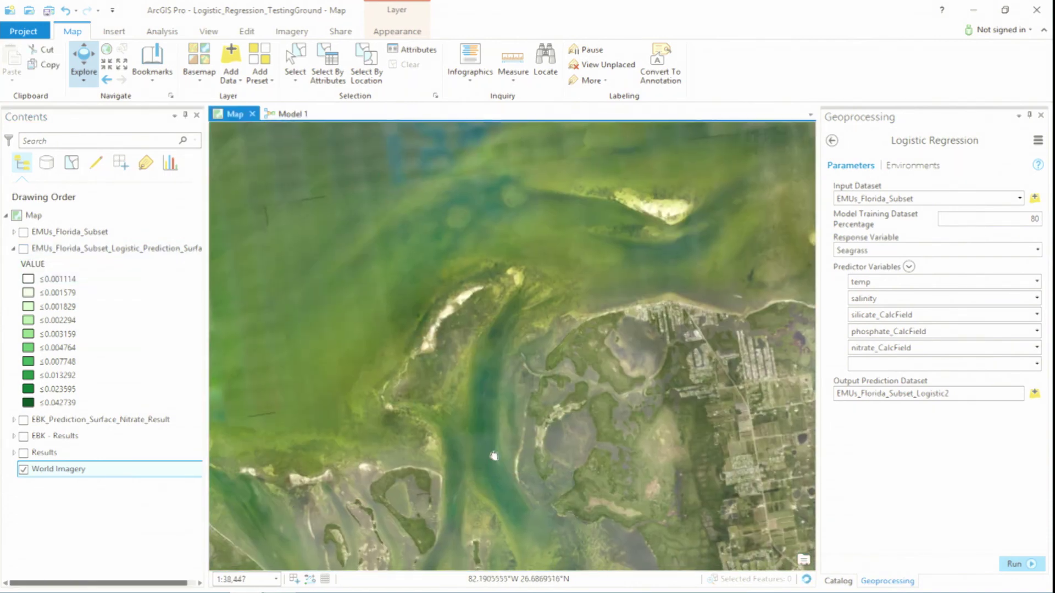
left_click_drag(494, 456, 608, 354)
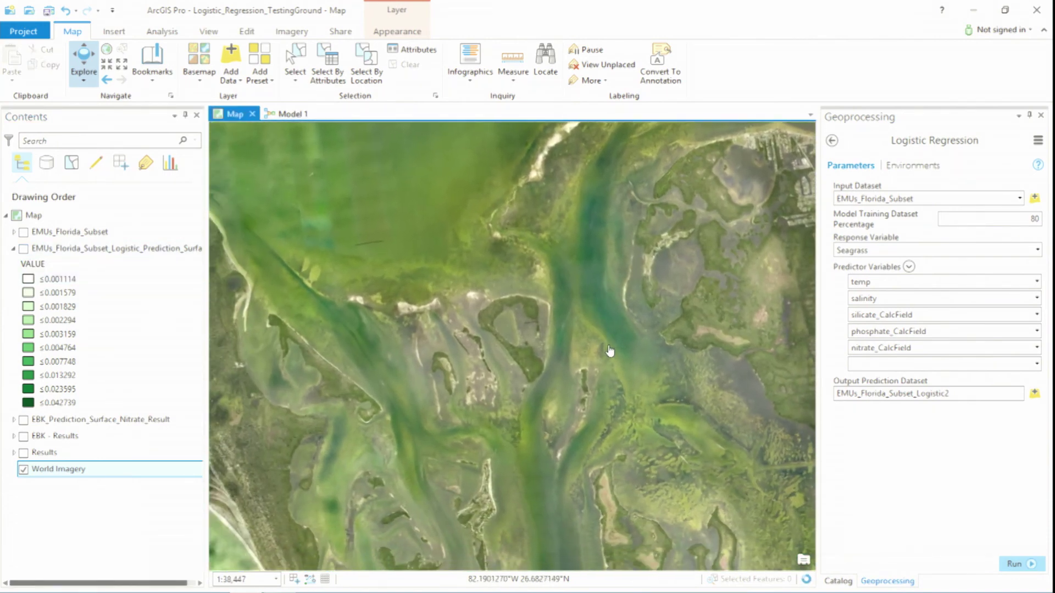